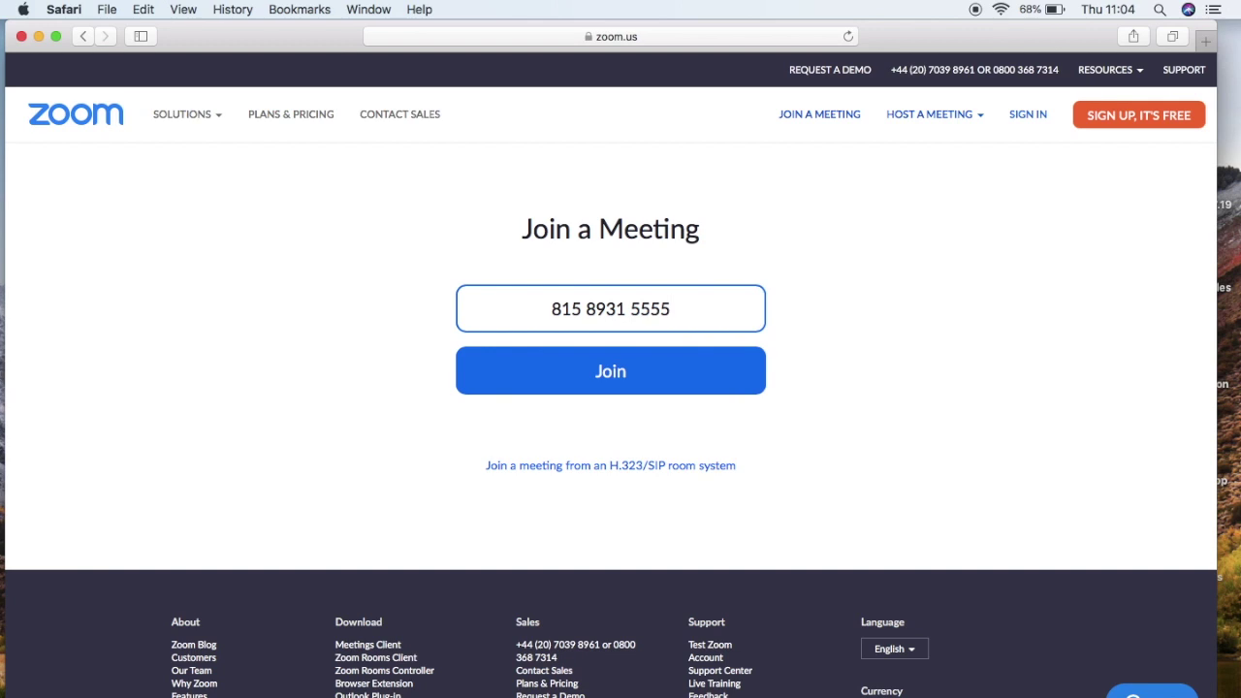
- Join the meeting from the Zoom website and show the downloaded Zoom.pkg in Safari's downloads
{"action": "left_click", "coordinate": [679, 381]}
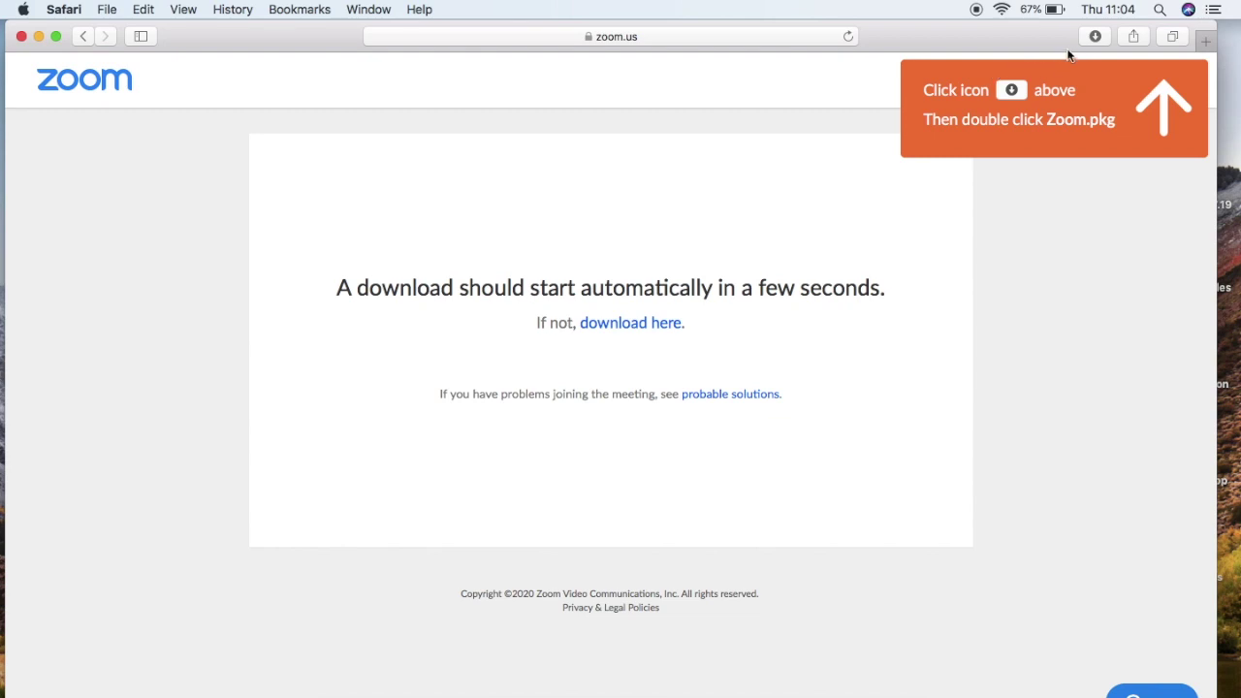
{"action": "left_click", "coordinate": [1094, 37]}
- Run Zoom.pkg and install Zoom for all users, authorising with the admin password
{"action": "double_click", "coordinate": [1054, 113]}
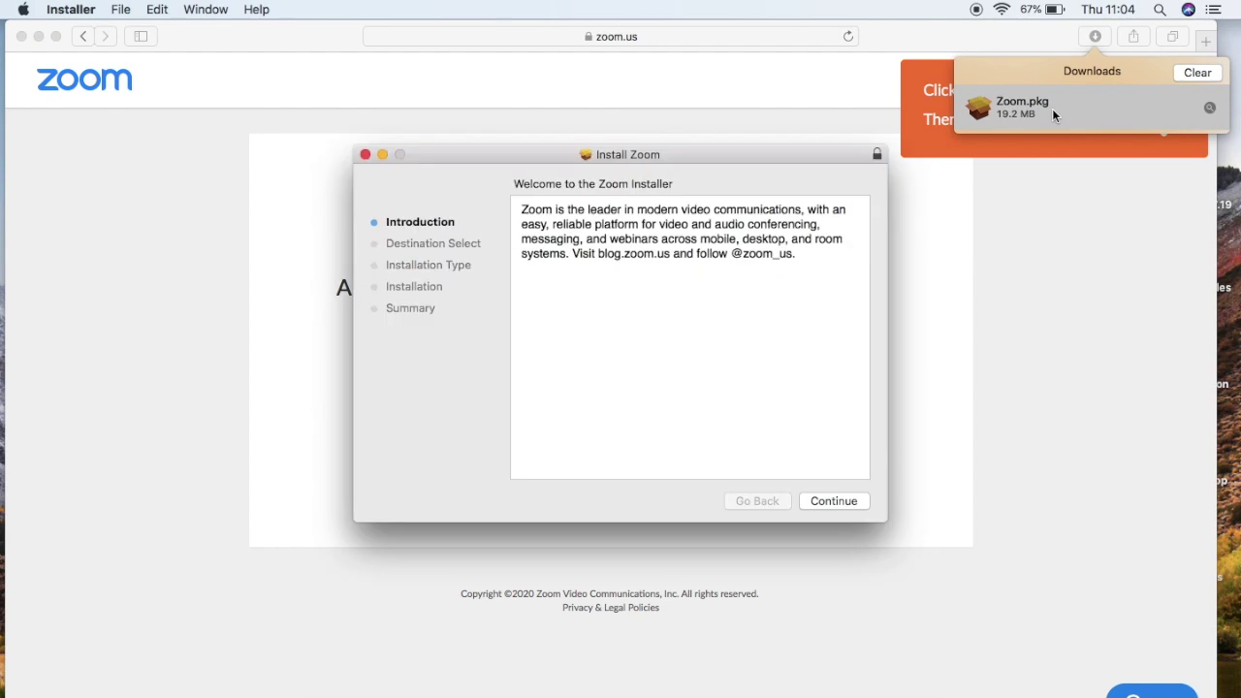
{"action": "left_click", "coordinate": [821, 500]}
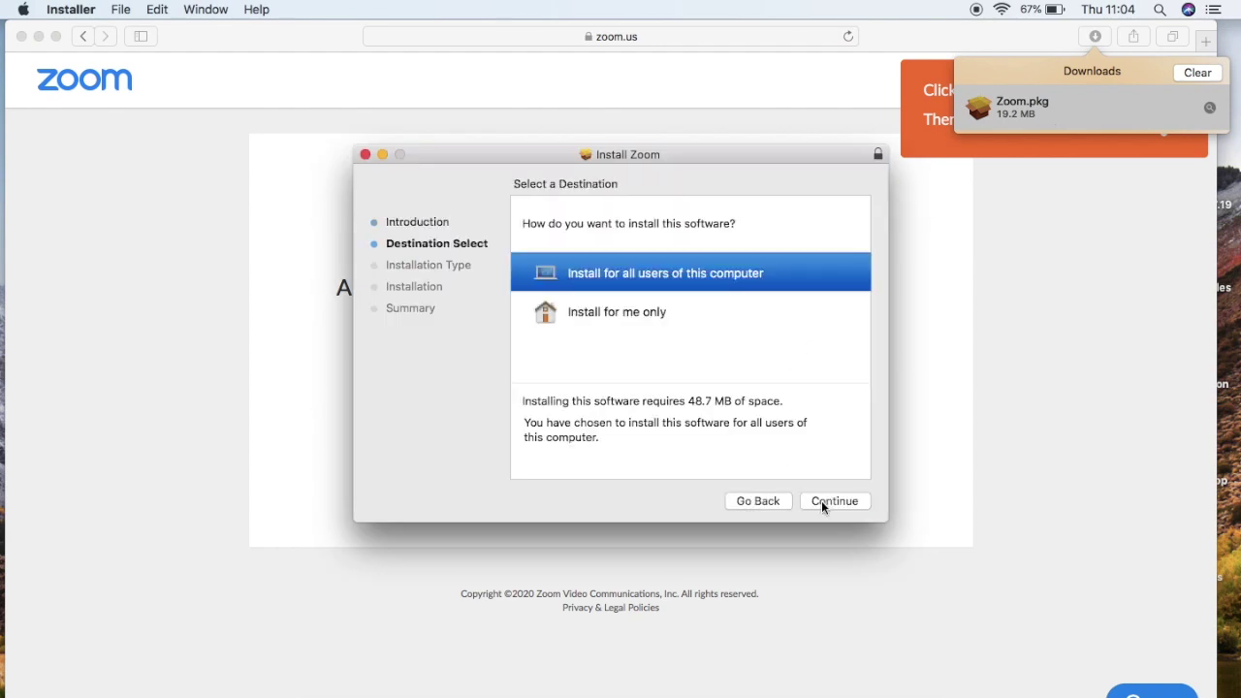
{"action": "left_click", "coordinate": [822, 500]}
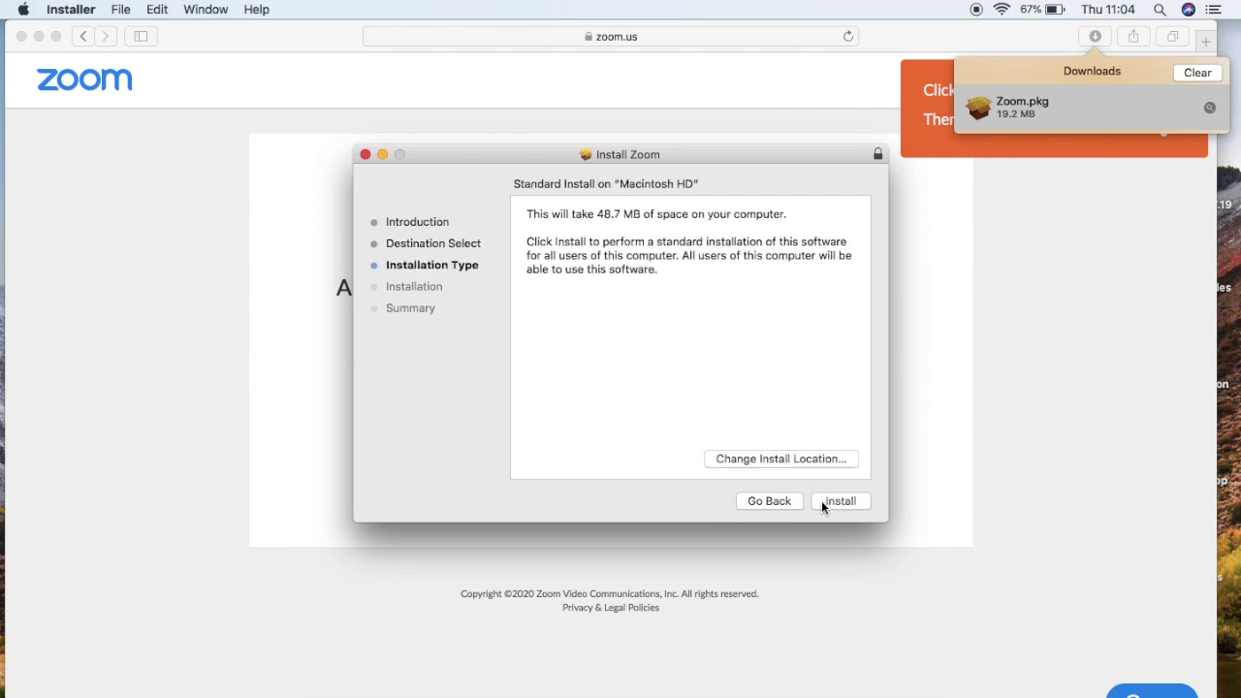
{"action": "left_click", "coordinate": [821, 500]}
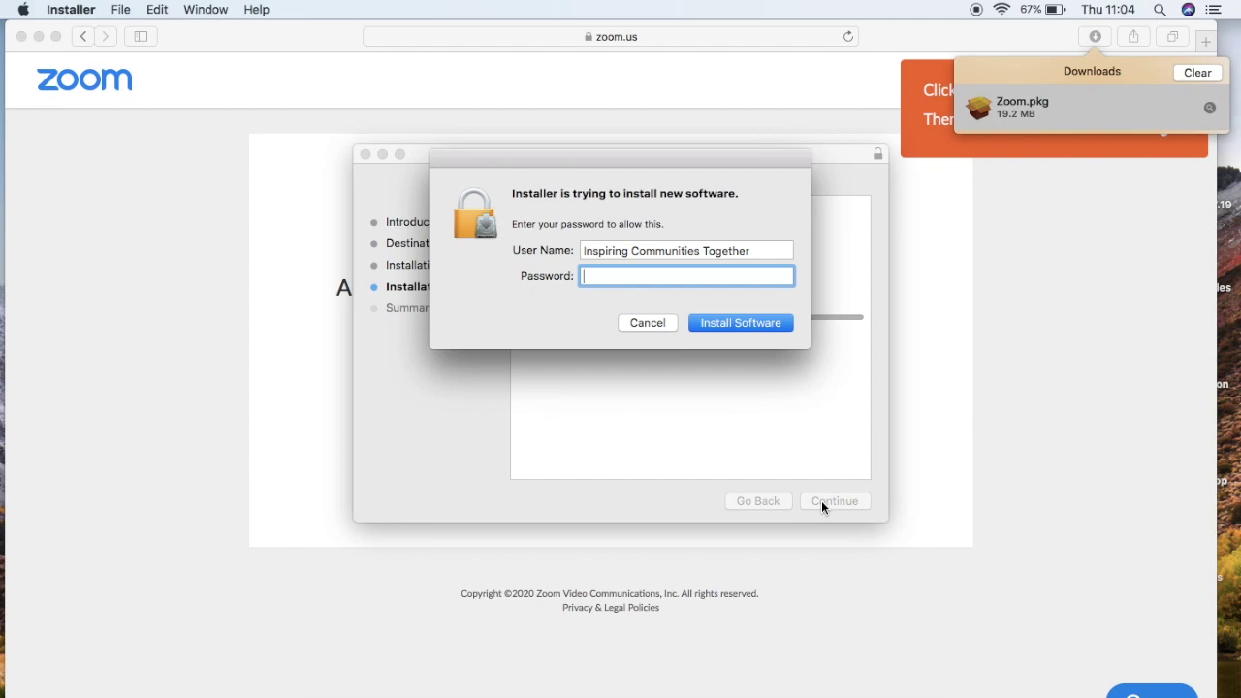
{"action": "type", "text": "•••"}
{"action": "key", "text": "Return"}
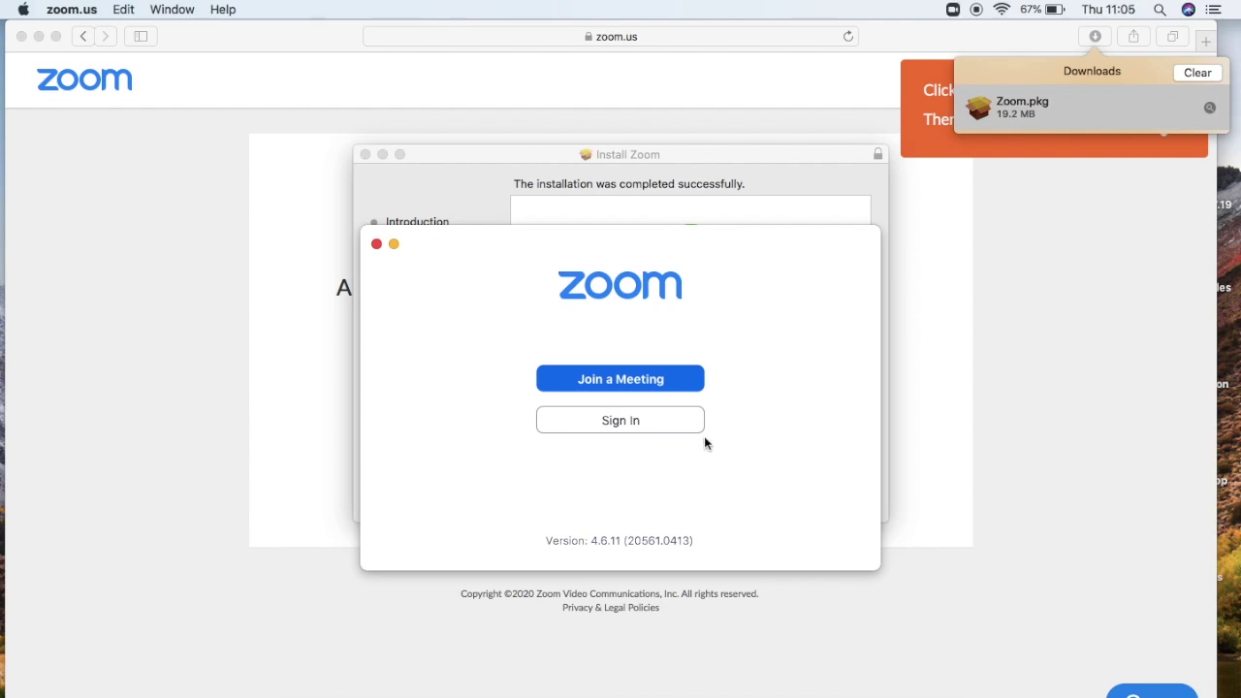
{"action": "left_click", "coordinate": [673, 379]}
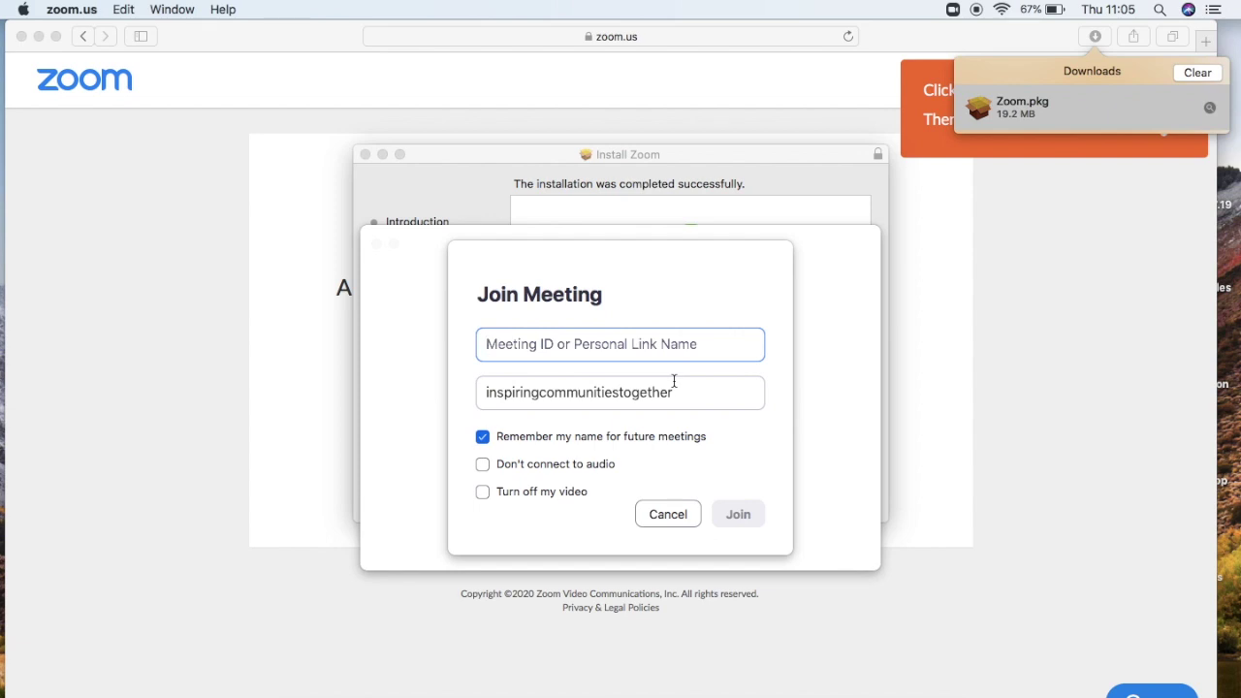
{"action": "type", "text": "815-893-15"}
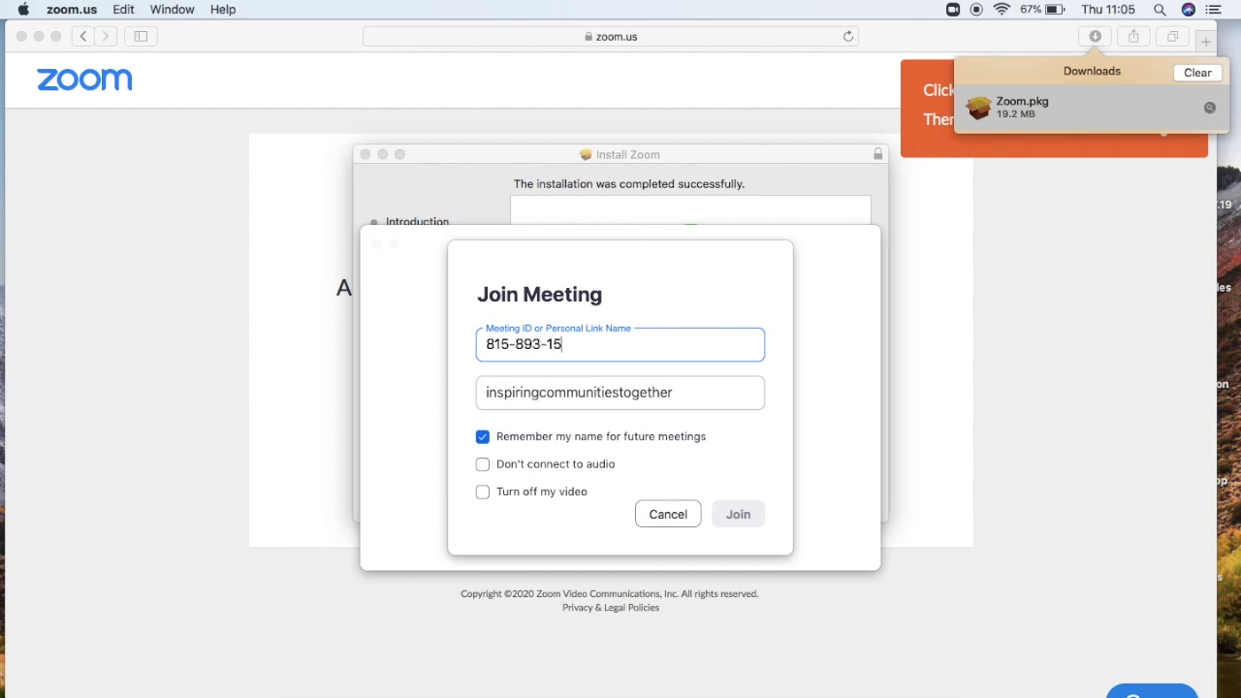
{"action": "key", "text": "BackSpace"}
{"action": "key", "text": "BackSpace"}
{"action": "key", "text": "BackSpace"}
{"action": "type", "text": "1-5555"}
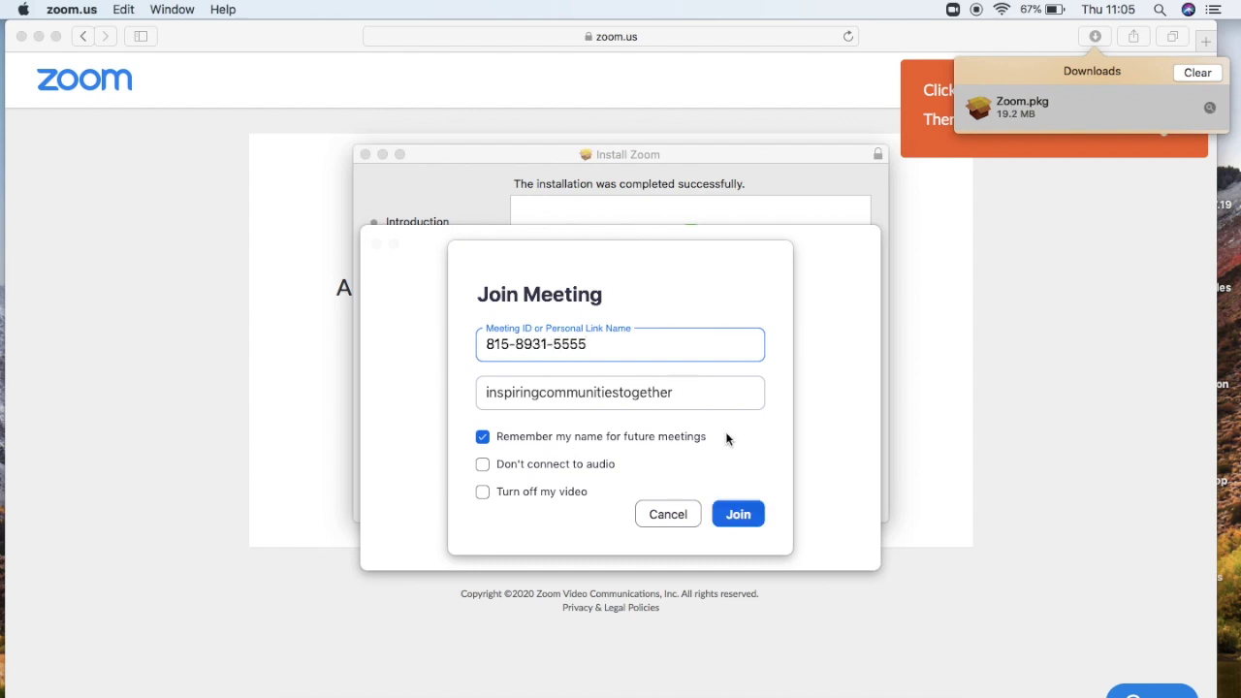
{"action": "key", "text": "Tab"}
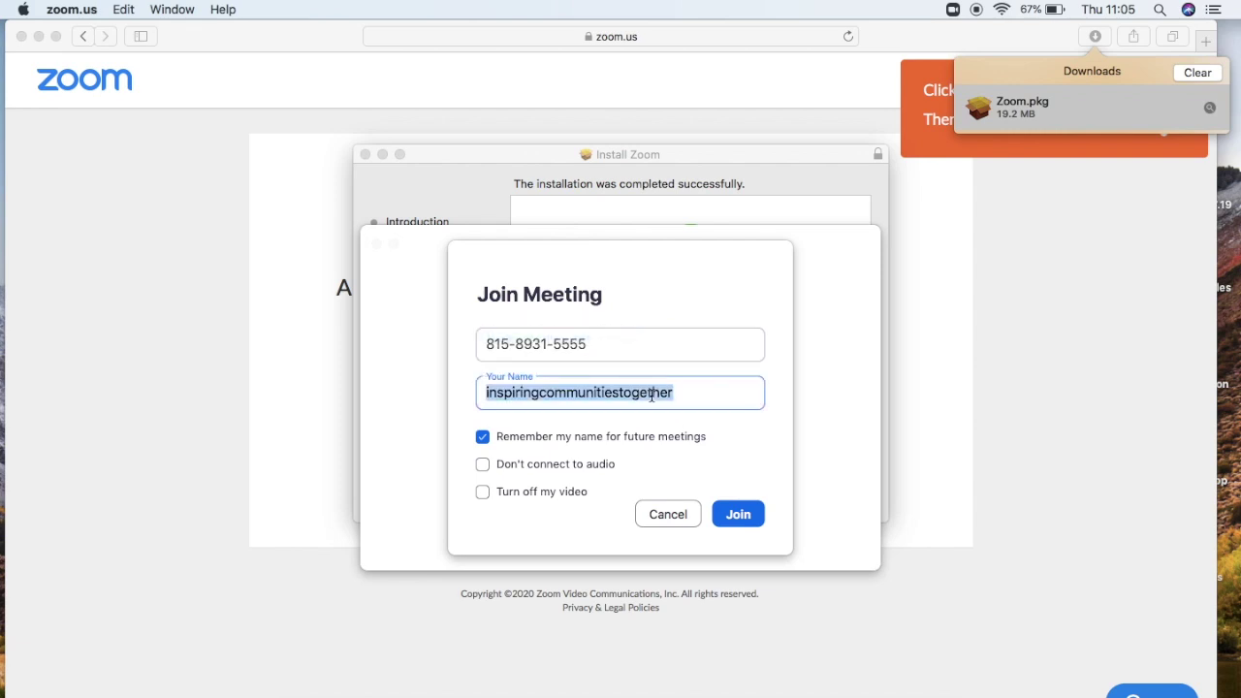
{"action": "type", "text": "Matt"}
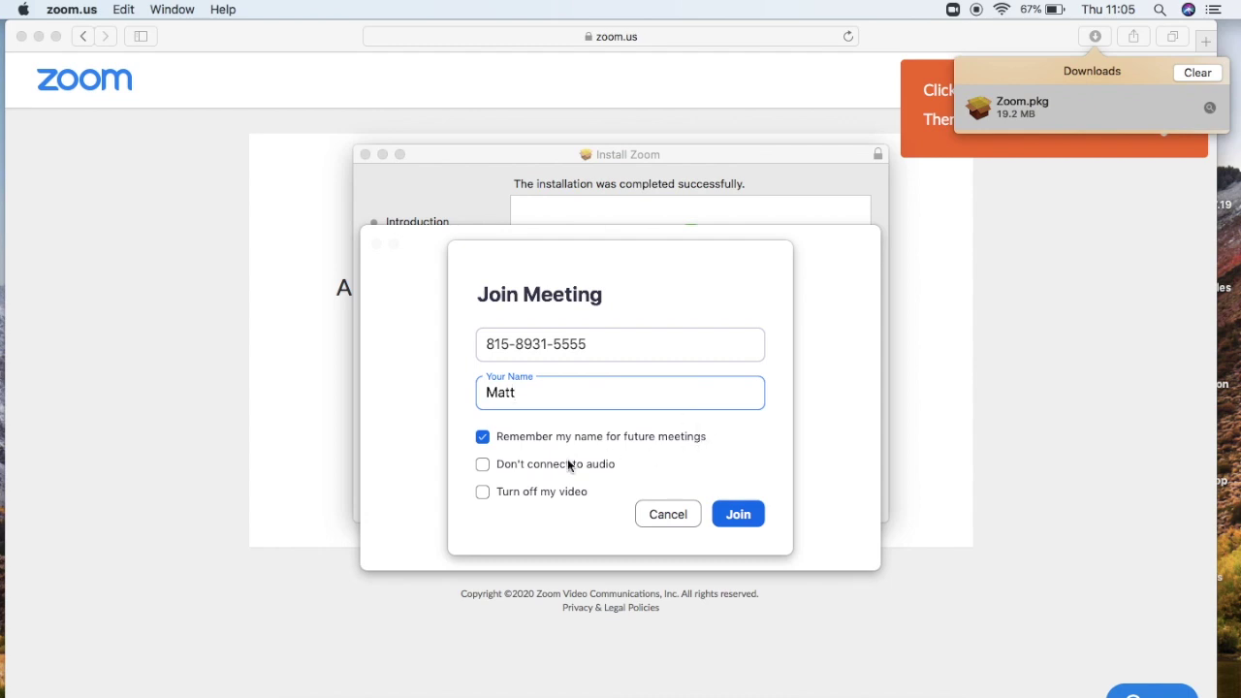
{"action": "left_click", "coordinate": [738, 515]}
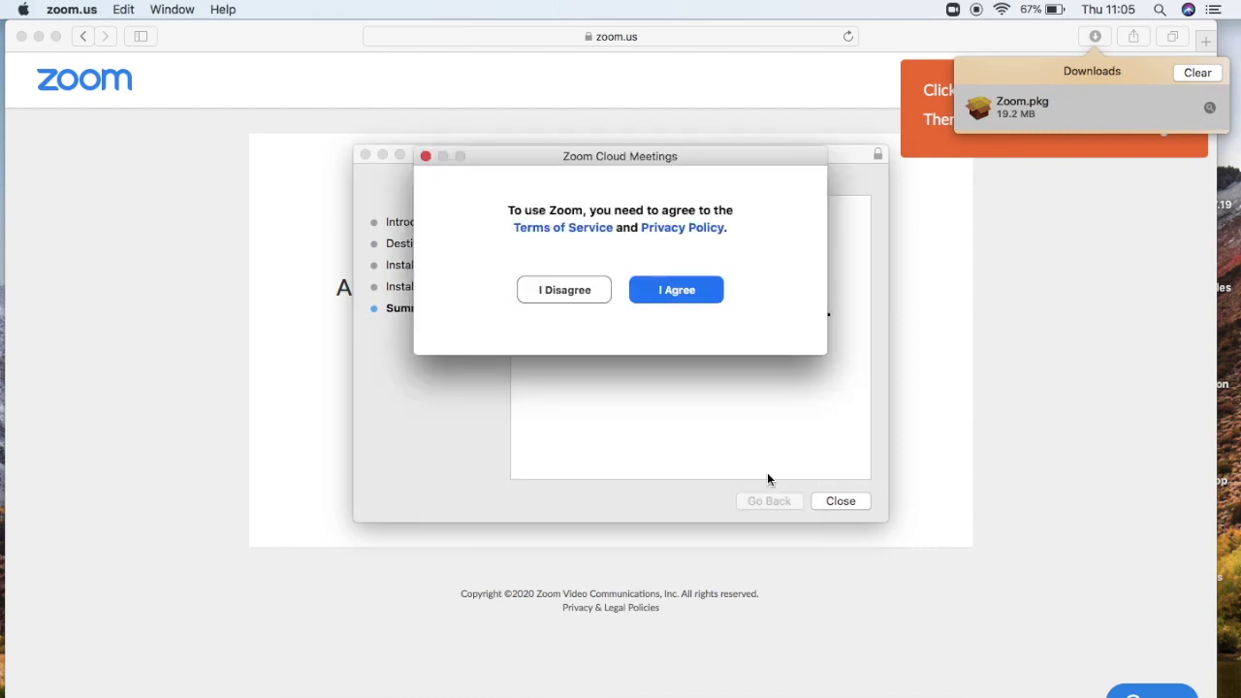
- Accept Zoom's Terms of Service and enter the meeting with the camera on
{"action": "left_click", "coordinate": [705, 290]}
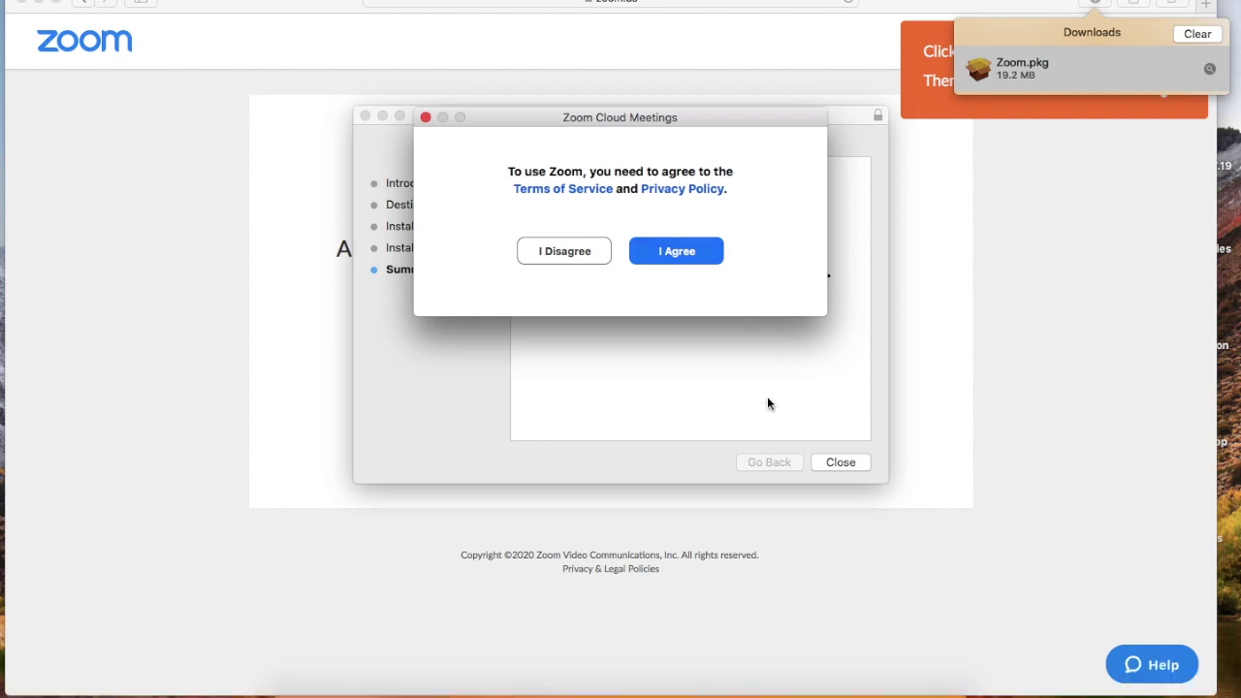
{"action": "left_click", "coordinate": [704, 252]}
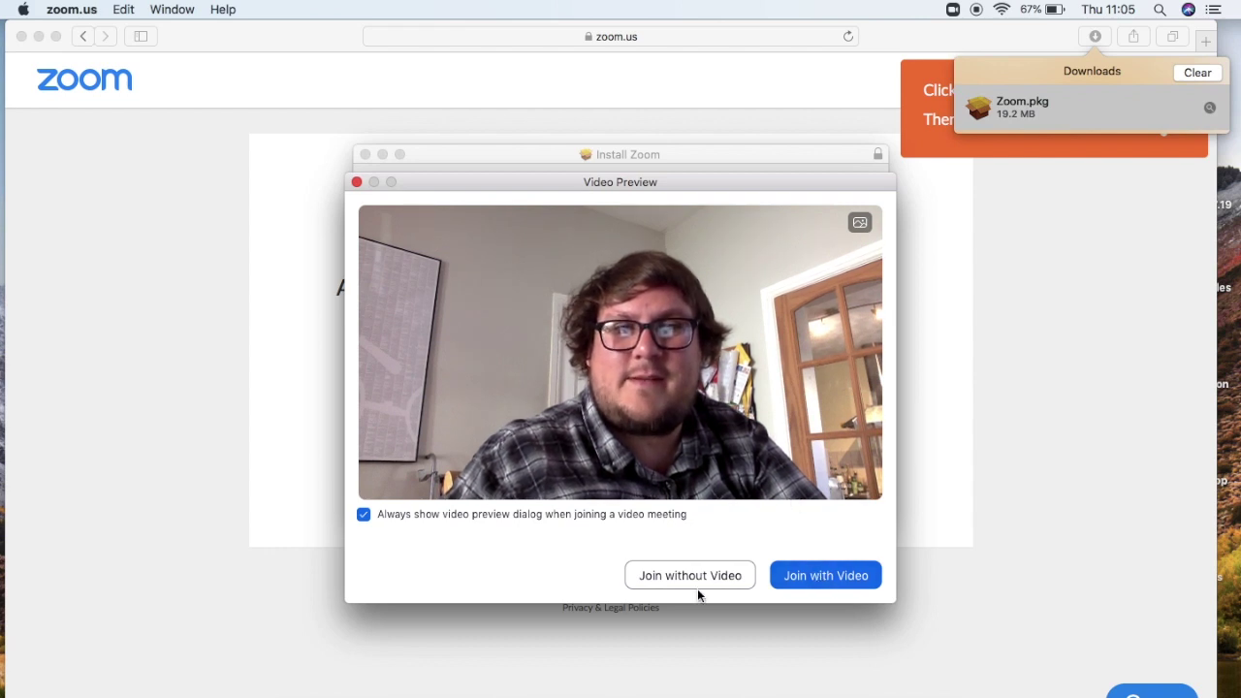
{"action": "left_click", "coordinate": [803, 577]}
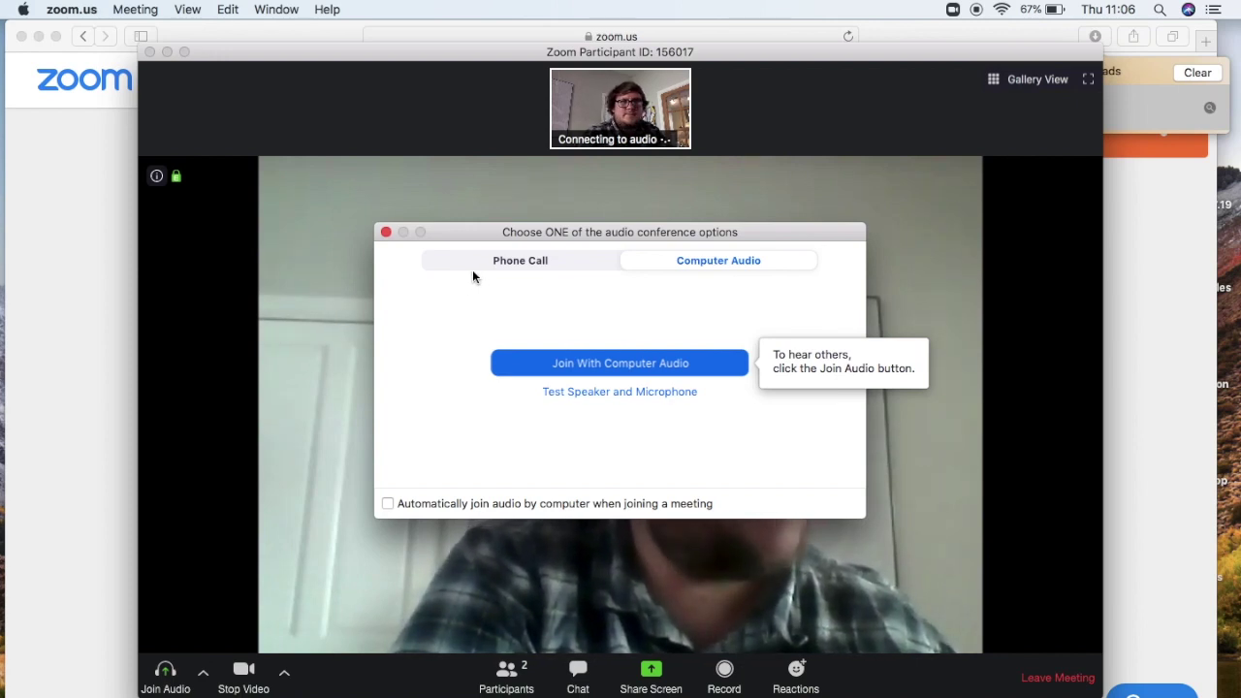
- Connect the meeting audio through the computer
{"action": "left_click", "coordinate": [586, 359]}
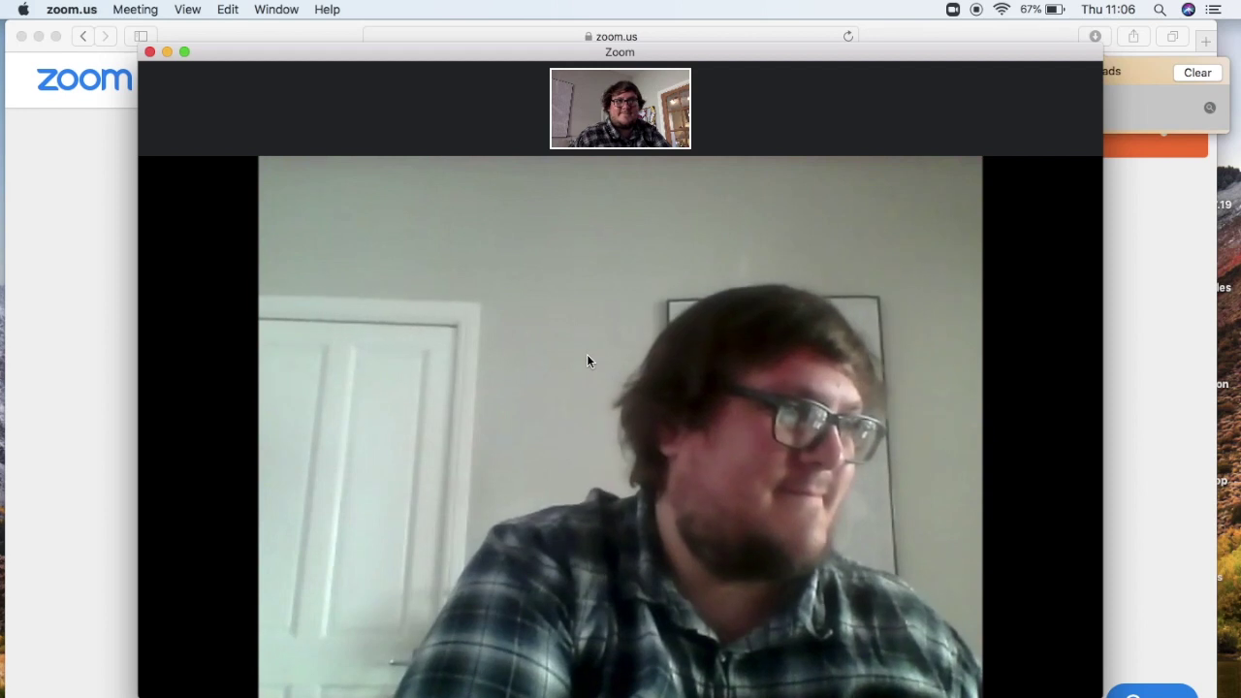
{"action": "mouse_move", "coordinate": [602, 320]}
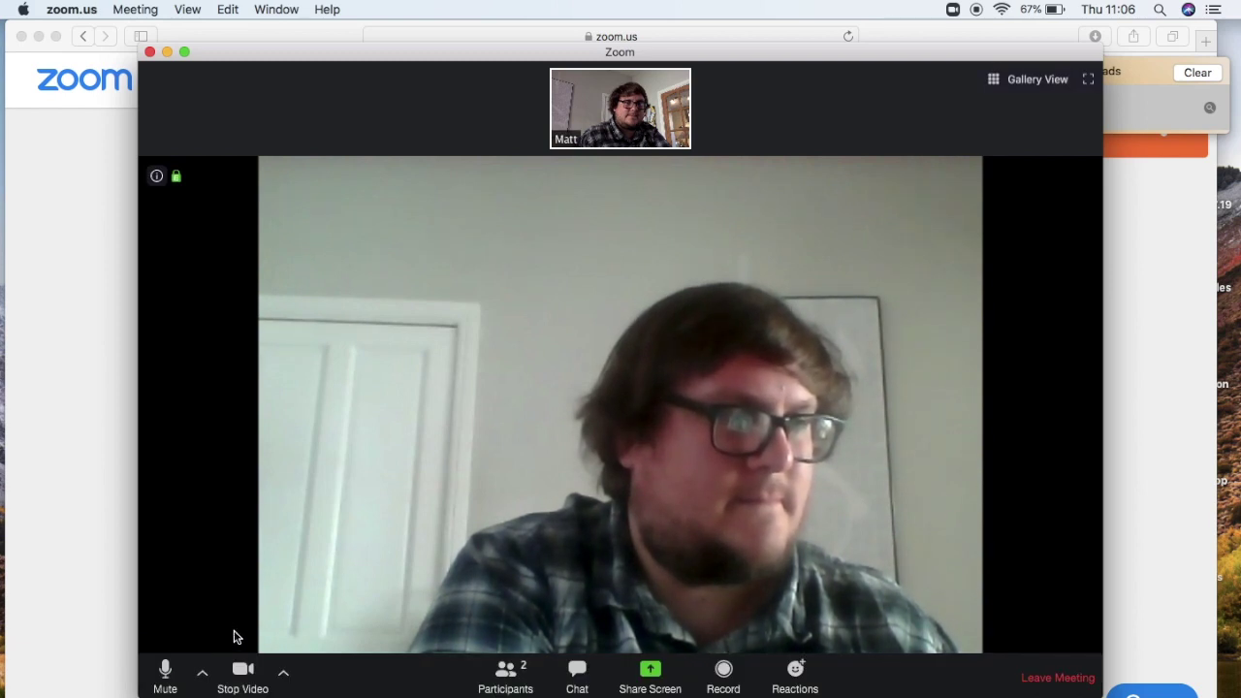
- Send Everyone a chat message inviting people without a working microphone to type questions there
{"action": "left_click", "coordinate": [577, 674]}
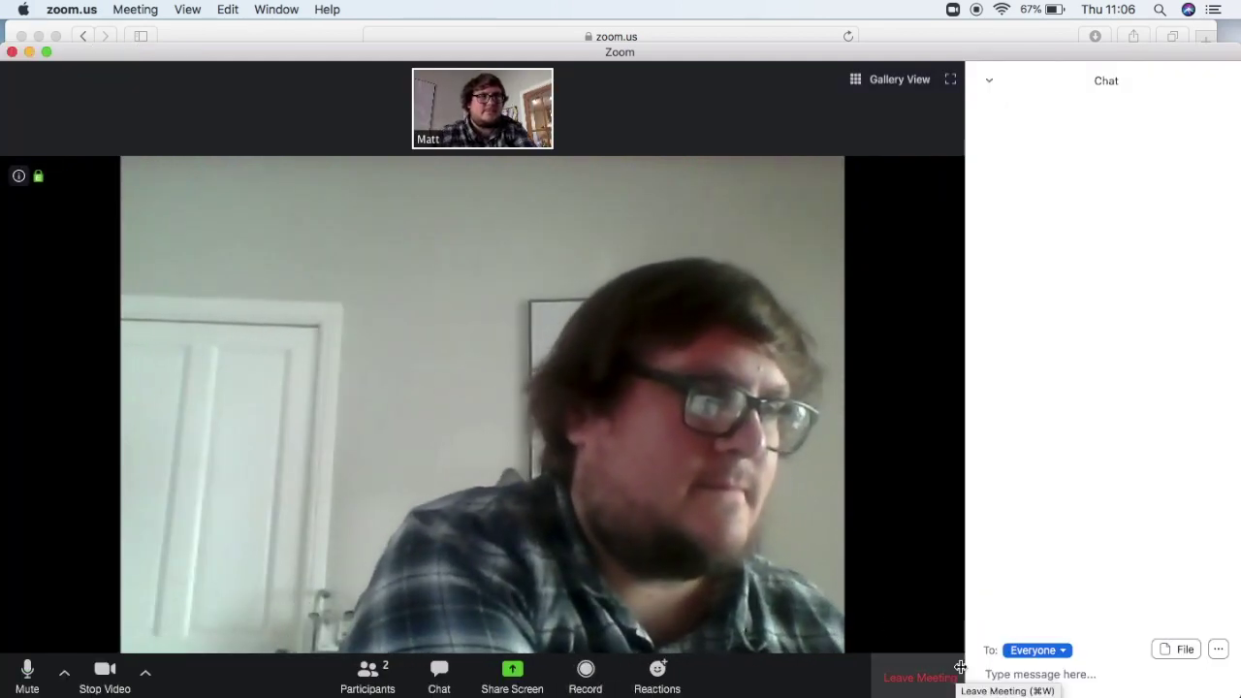
{"action": "type", "text": "If you"}
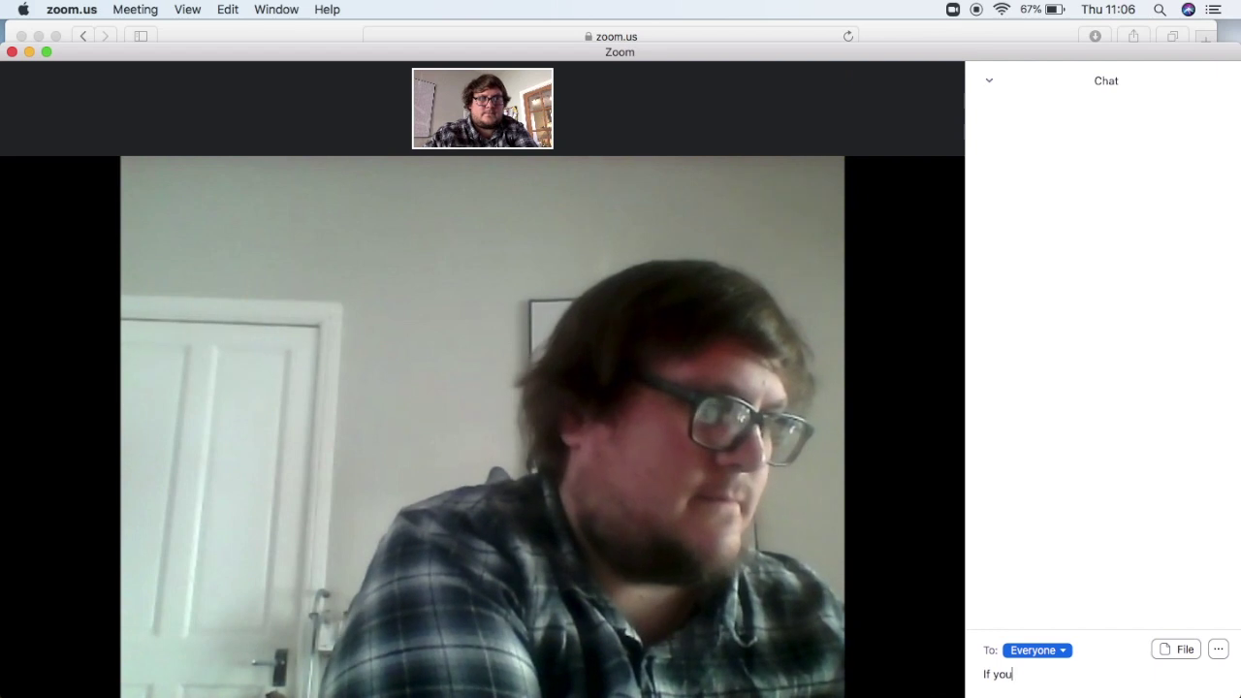
{"action": "type", "text": " don't have a microphone that works, but want an a"}
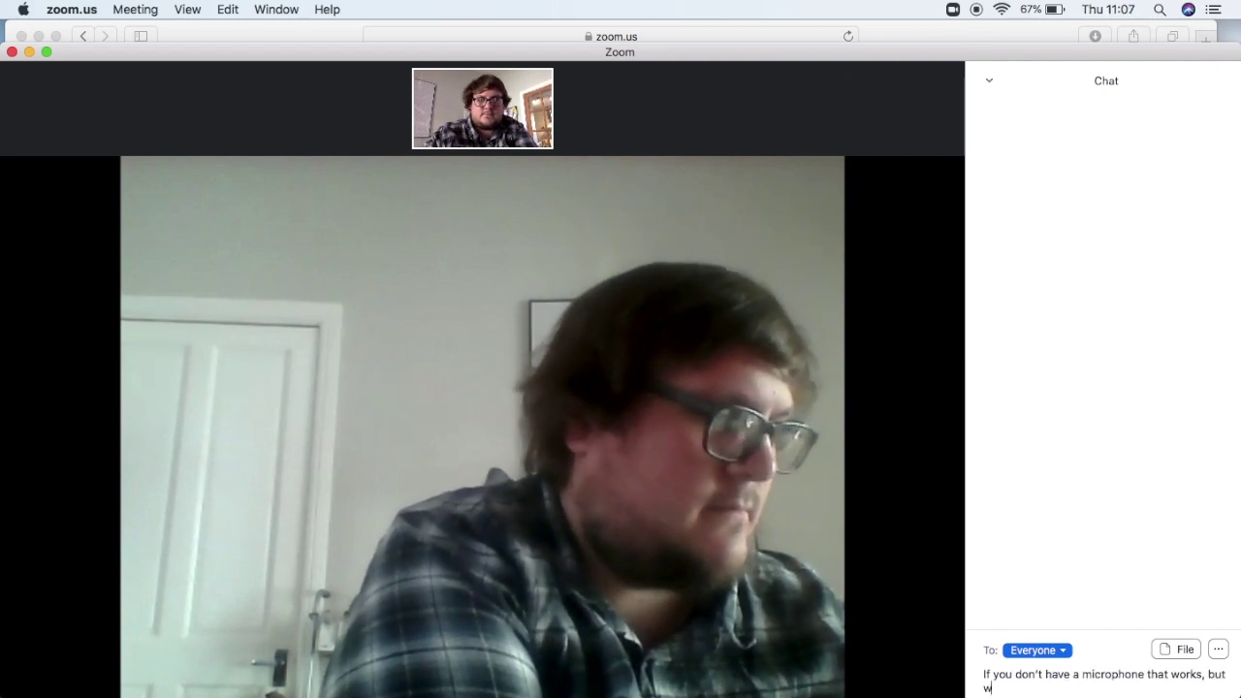
{"action": "key", "text": "BackSpace"}
{"action": "key", "text": "BackSpace"}
{"action": "key", "text": "BackSpace"}
{"action": "key", "text": "BackSpace"}
{"action": "type", "text": "to ask something, you"}
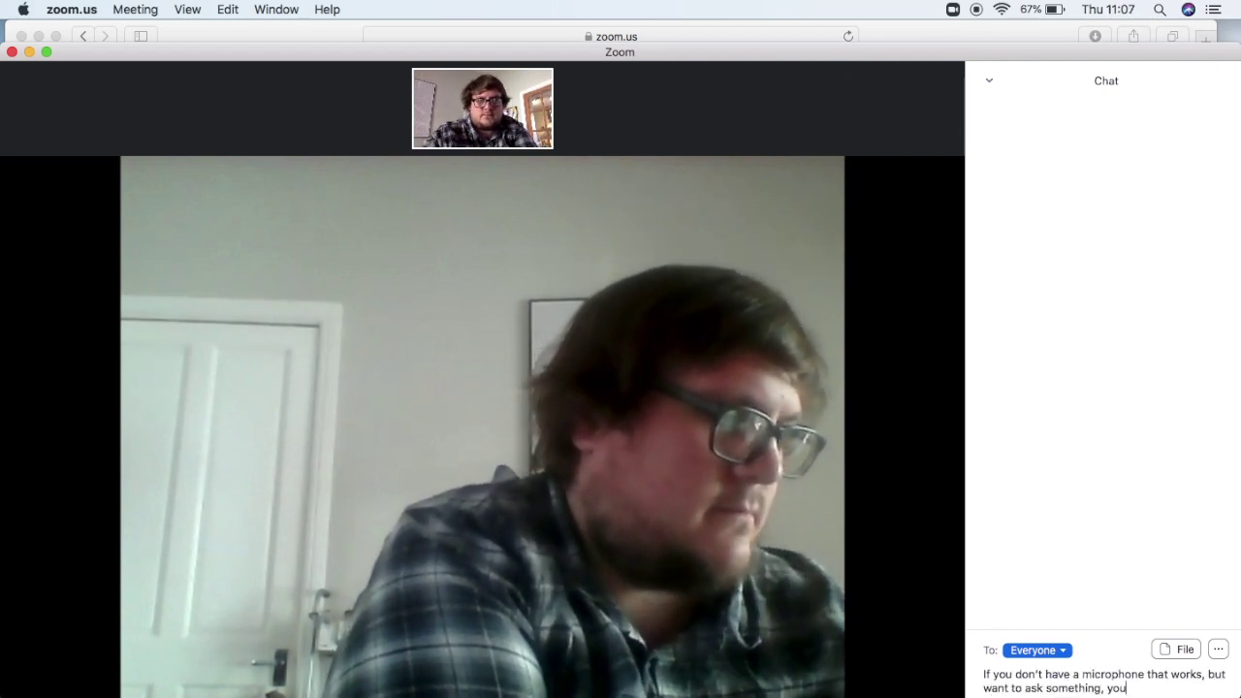
{"action": "type", "text": " can type it in here"}
{"action": "key", "text": "Return"}
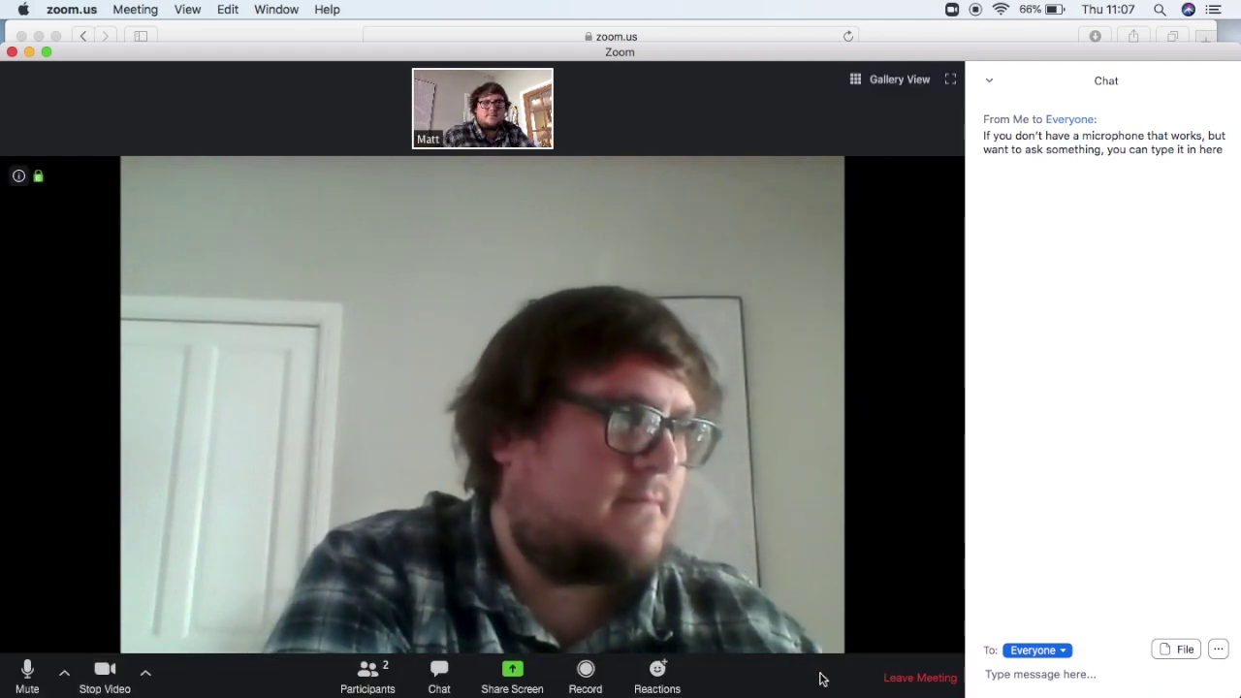
- Send thumbs-up and clap reactions, then leave the meeting
{"action": "left_click", "coordinate": [655, 683]}
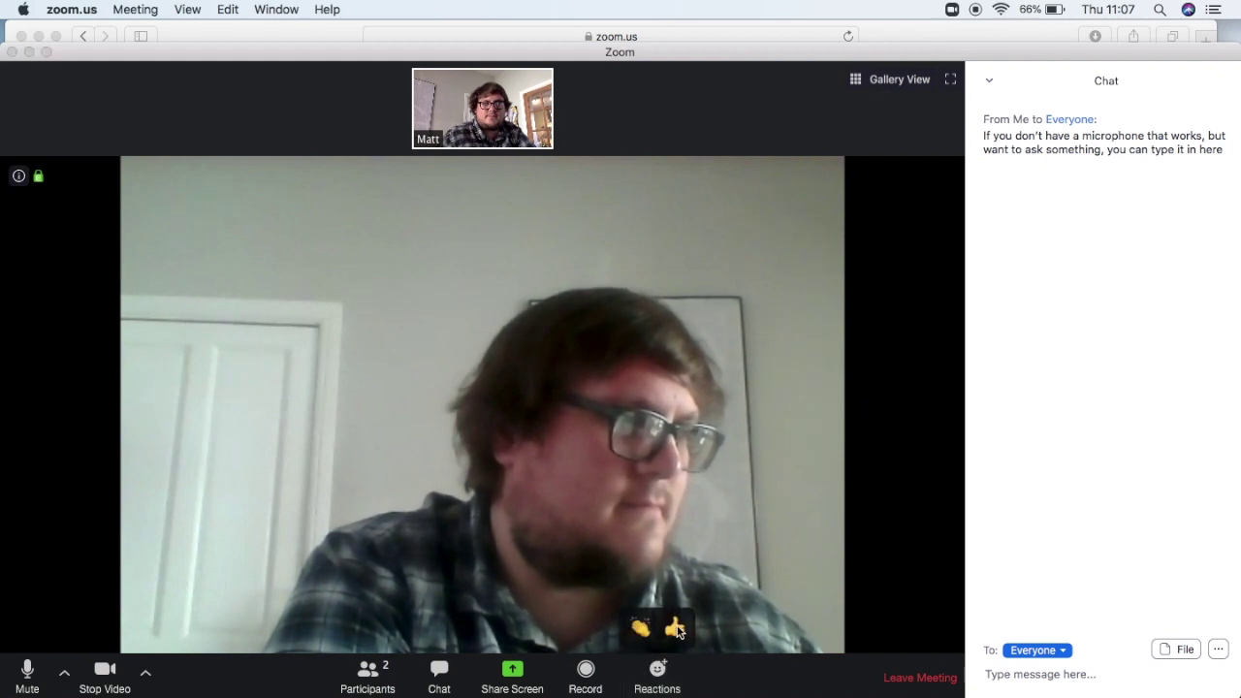
{"action": "left_click", "coordinate": [676, 628]}
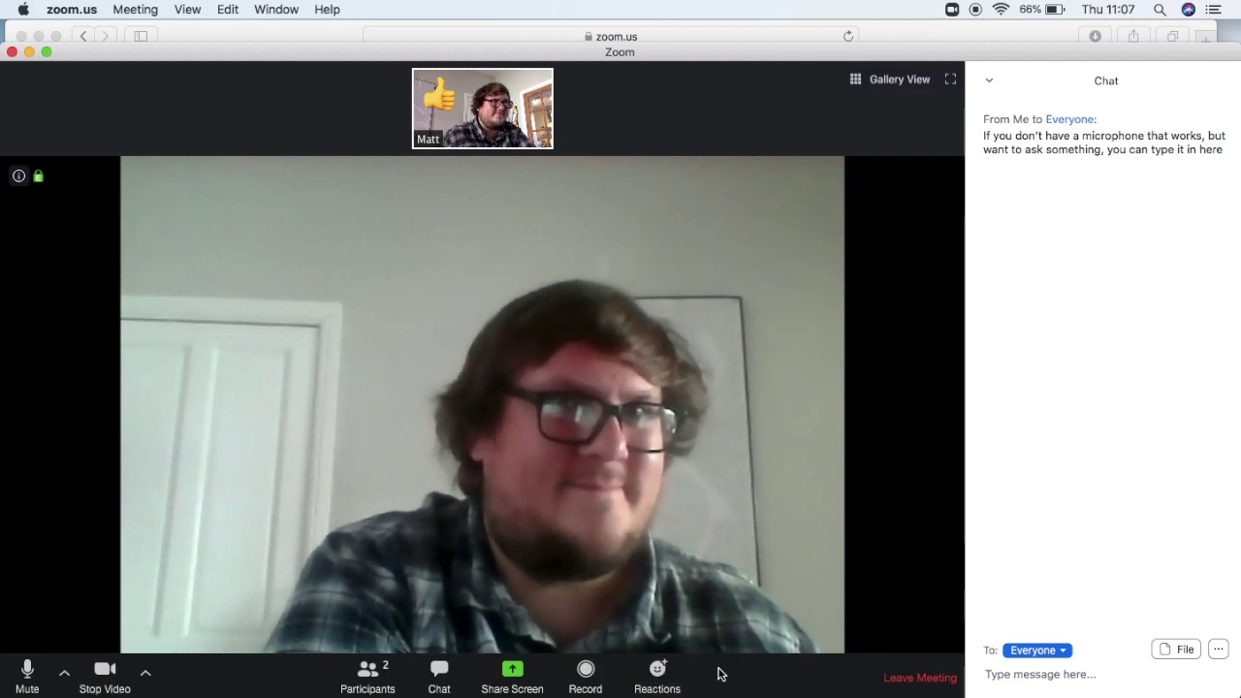
{"action": "left_click", "coordinate": [656, 687]}
{"action": "left_click", "coordinate": [643, 629]}
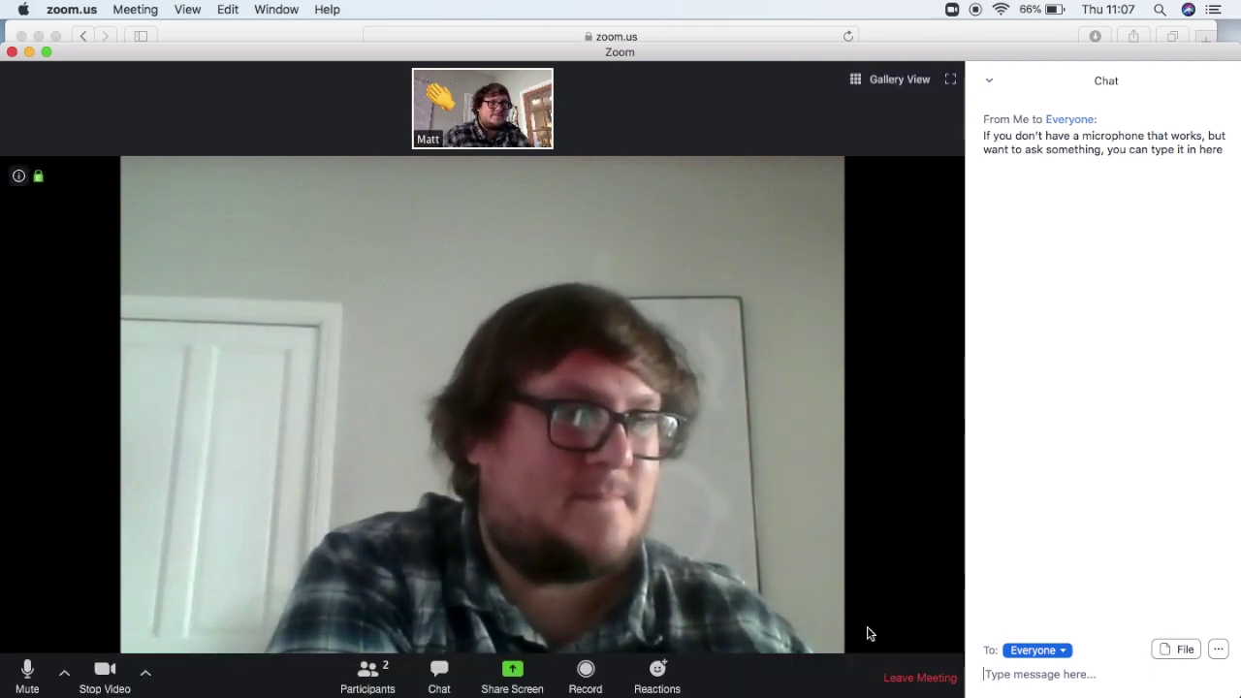
{"action": "left_click", "coordinate": [907, 677]}
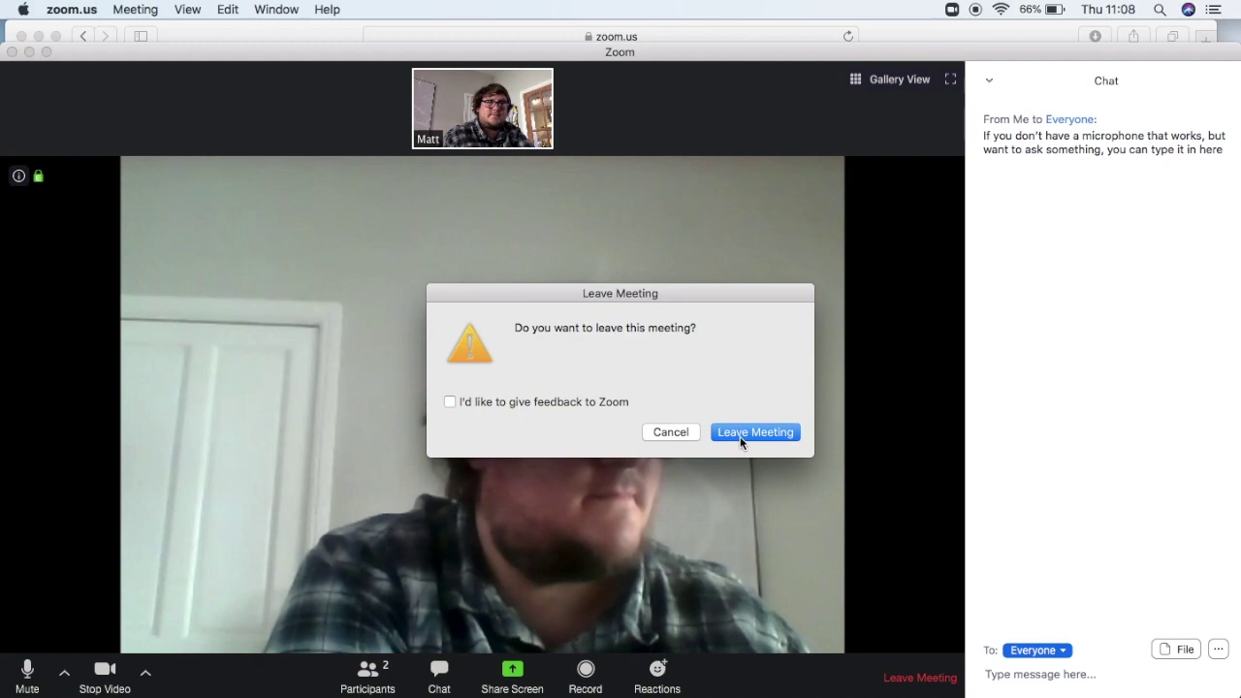
{"action": "left_click", "coordinate": [742, 438]}
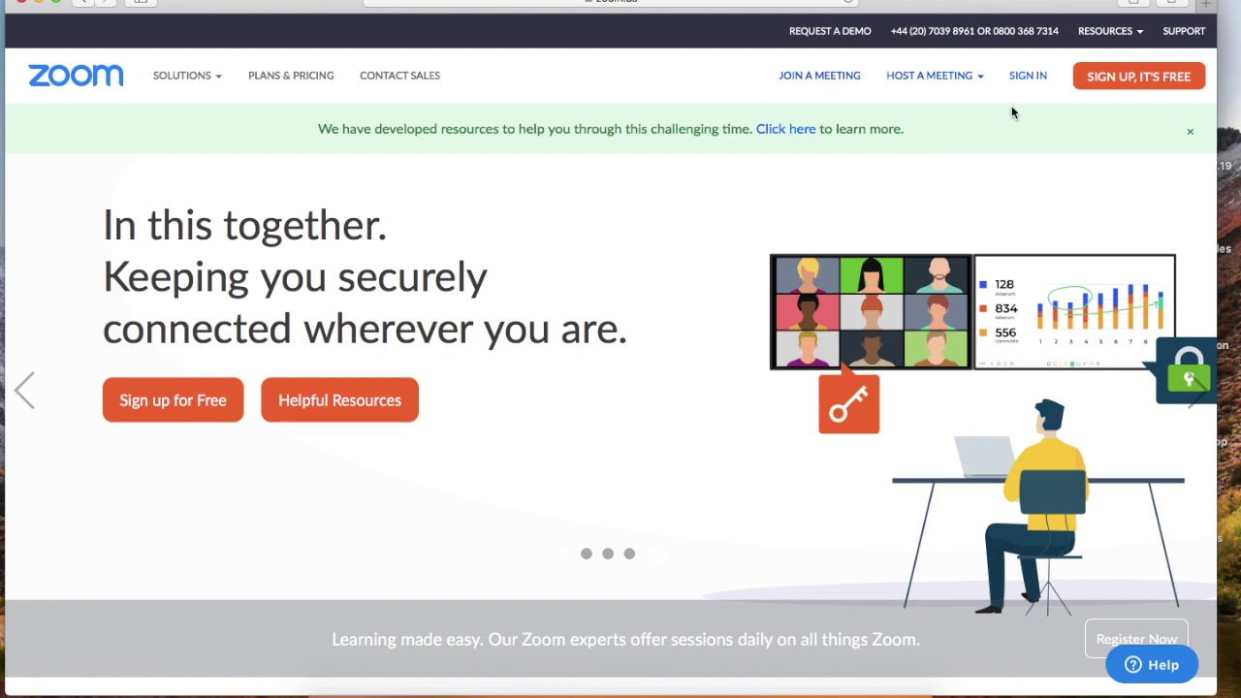
{"action": "mouse_move", "coordinate": [909, 95]}
{"action": "left_click", "coordinate": [812, 81]}
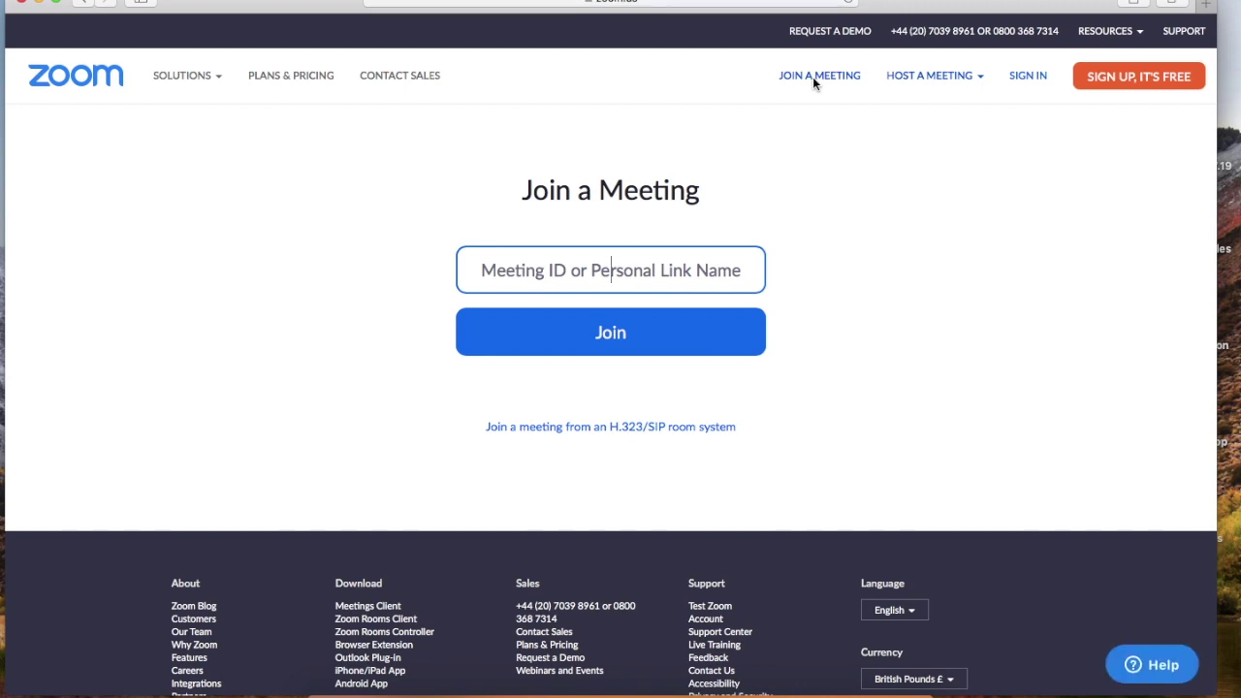
{"action": "type", "text": "815 "}
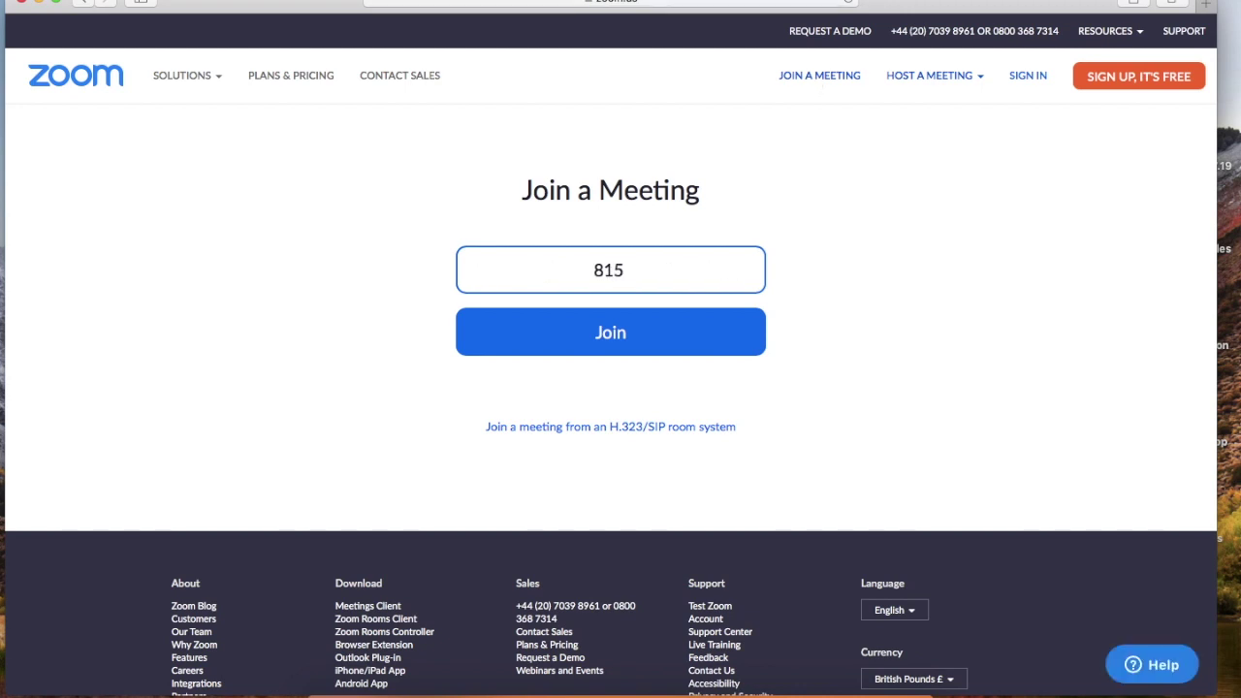
{"action": "type", "text": "8931 5555"}
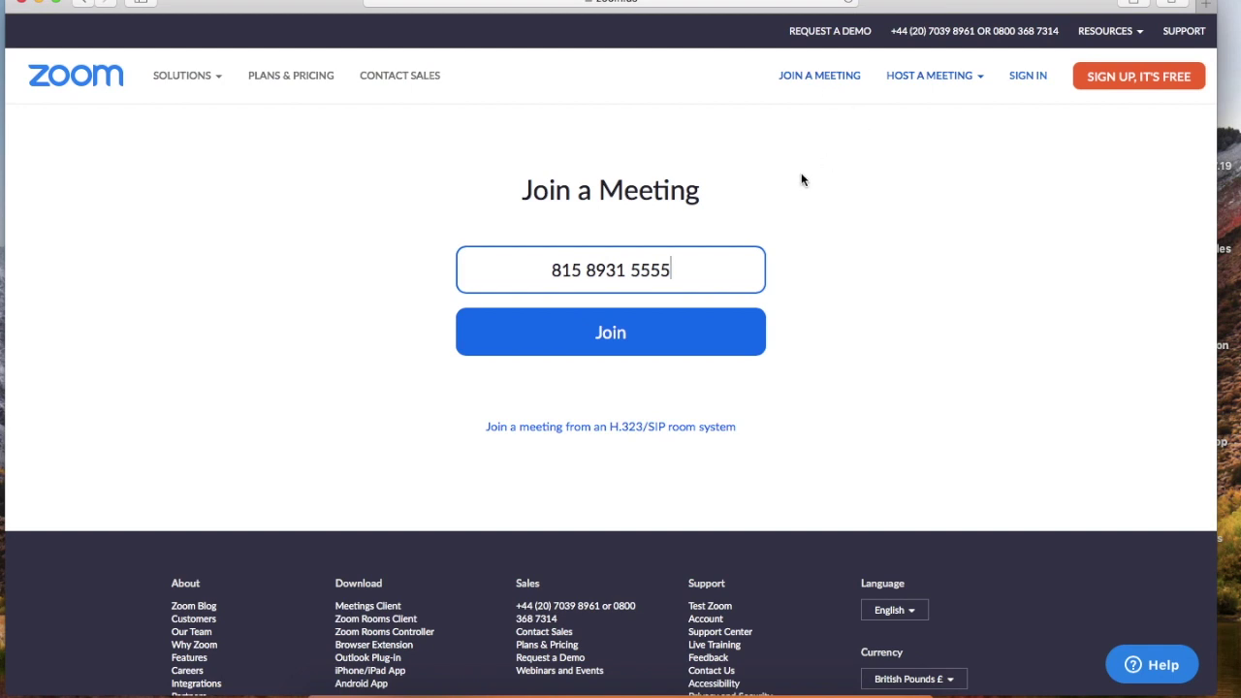
{"action": "left_click", "coordinate": [731, 339]}
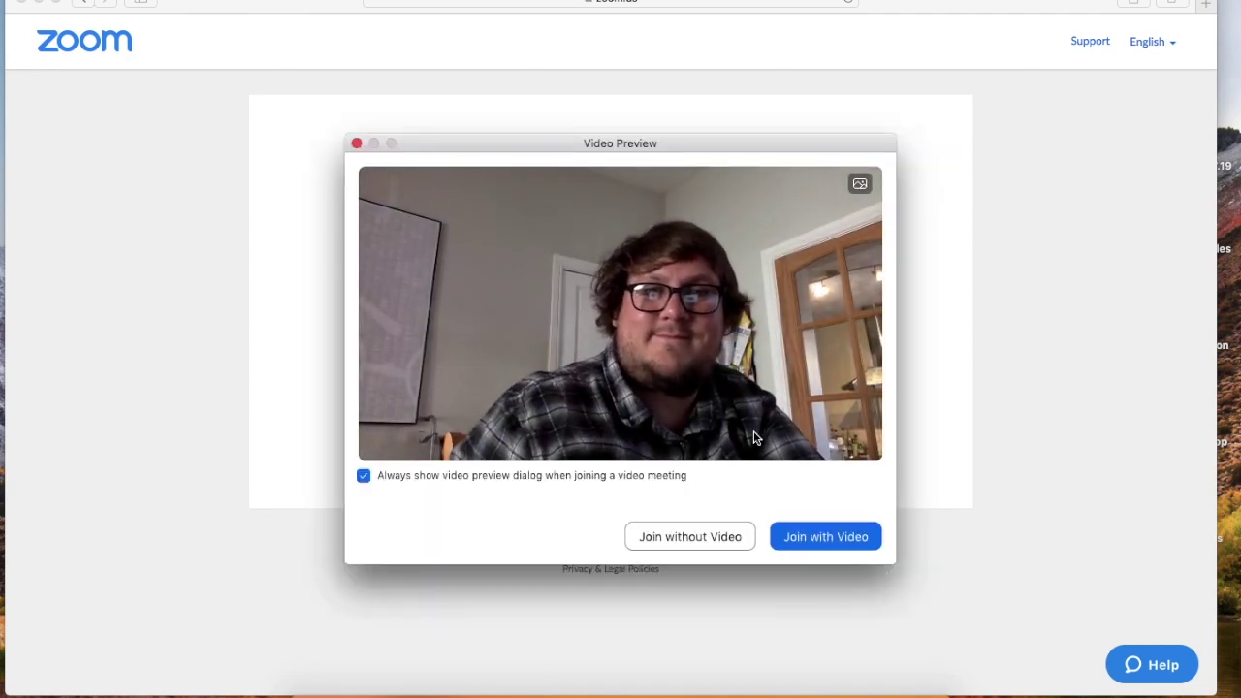
{"action": "left_click", "coordinate": [810, 536]}
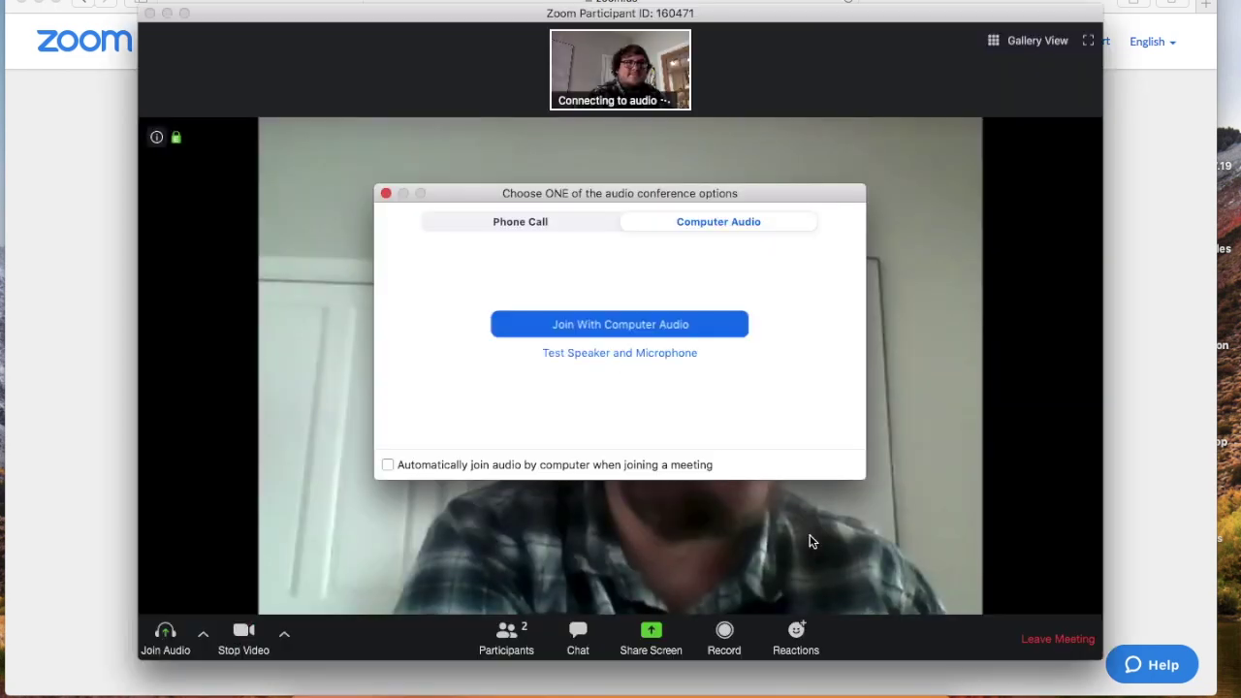
- Choose Join With Computer Audio for the rejoined meeting
{"action": "left_click", "coordinate": [558, 327]}
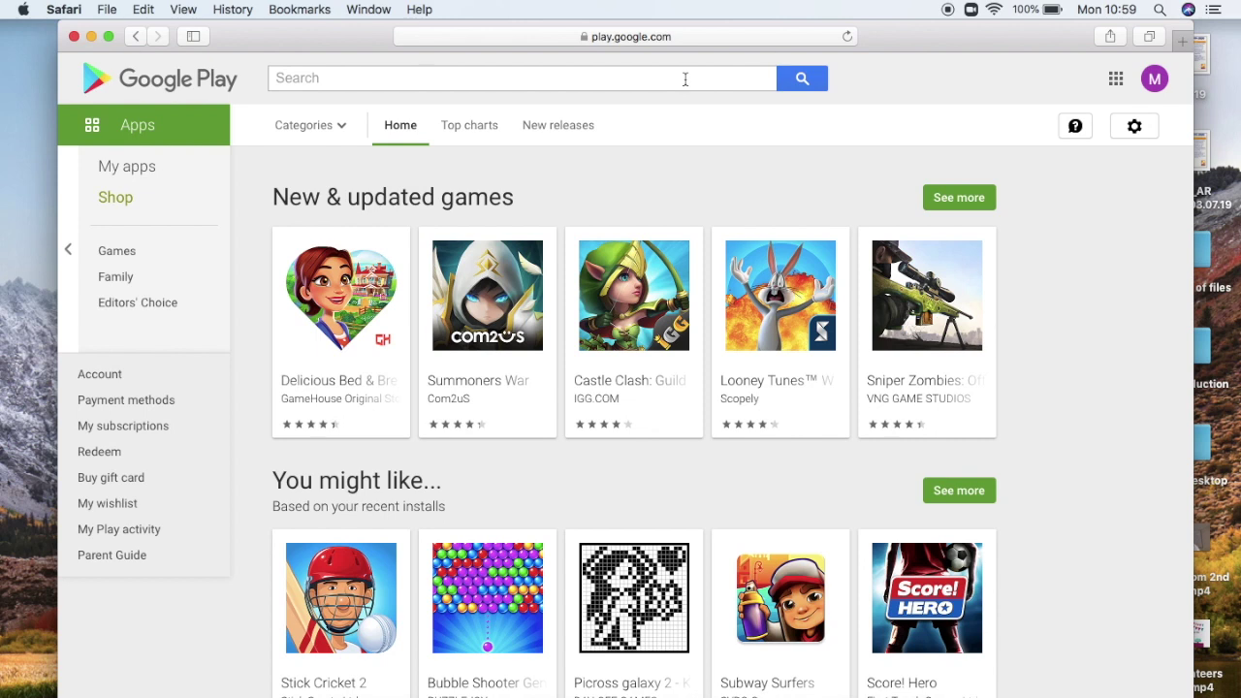
- Search Google Play for 'zoom' and open the ZOOM Cloud Meetings app page
{"action": "left_click", "coordinate": [684, 80]}
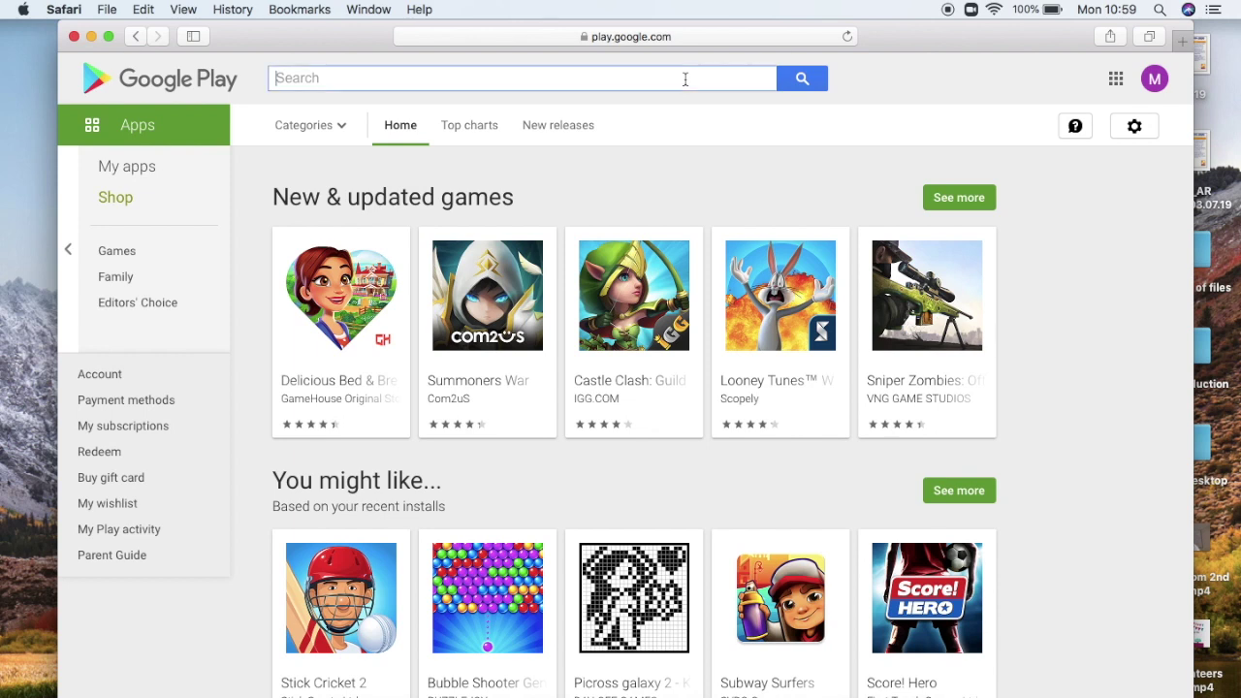
{"action": "type", "text": "zo"}
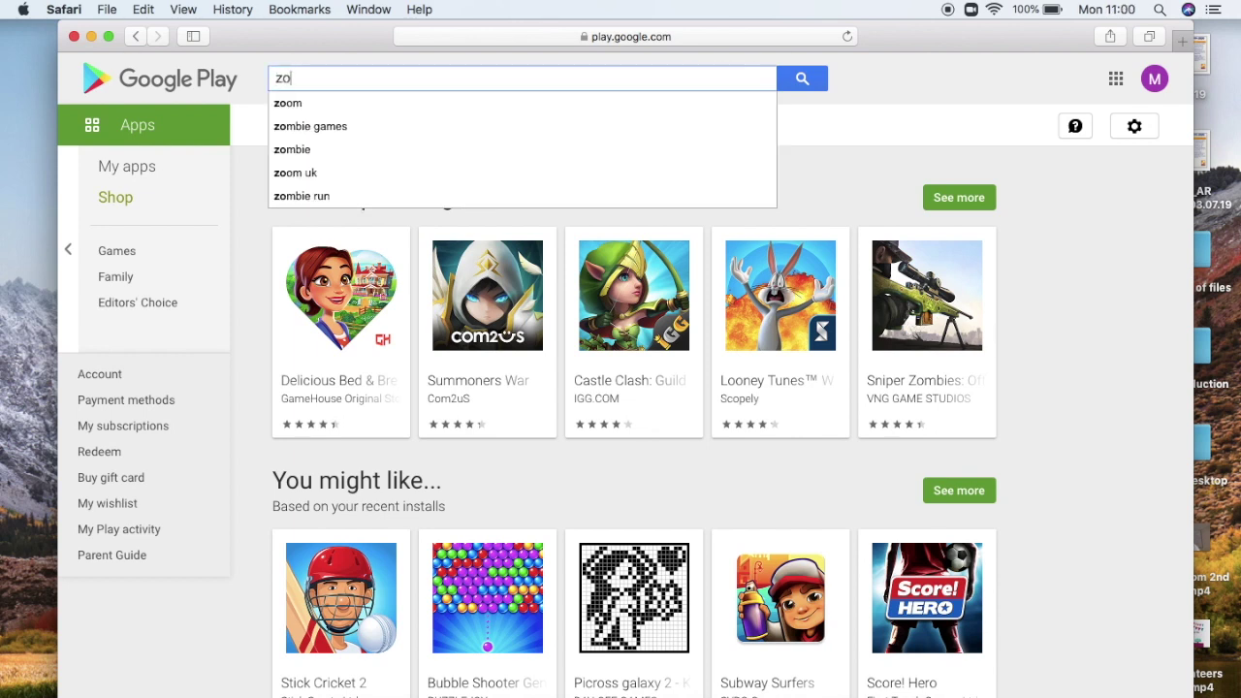
{"action": "type", "text": "om"}
{"action": "key", "text": "Return"}
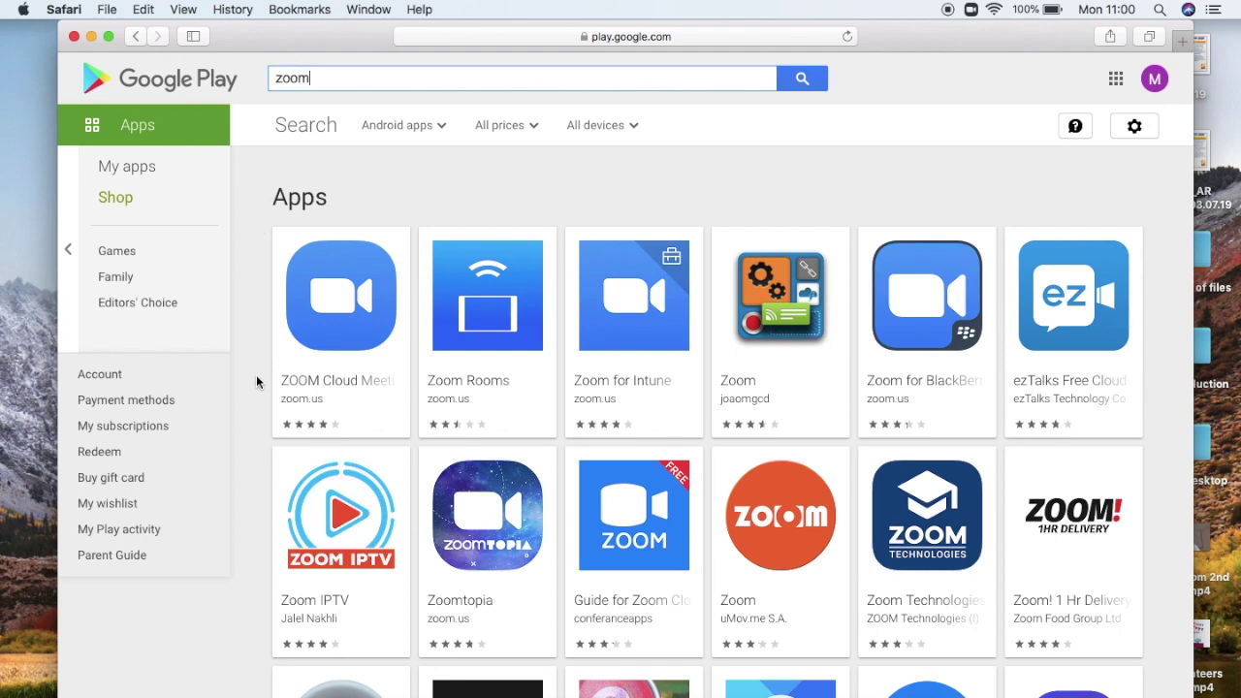
{"action": "left_click", "coordinate": [328, 334]}
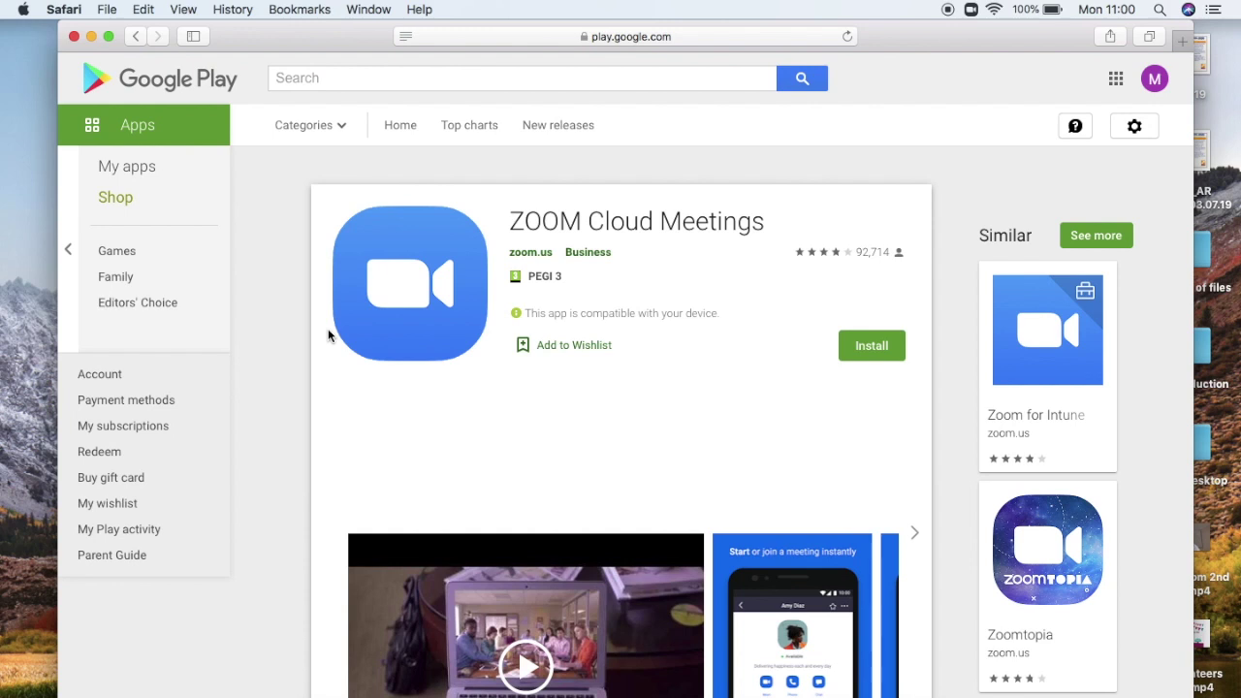